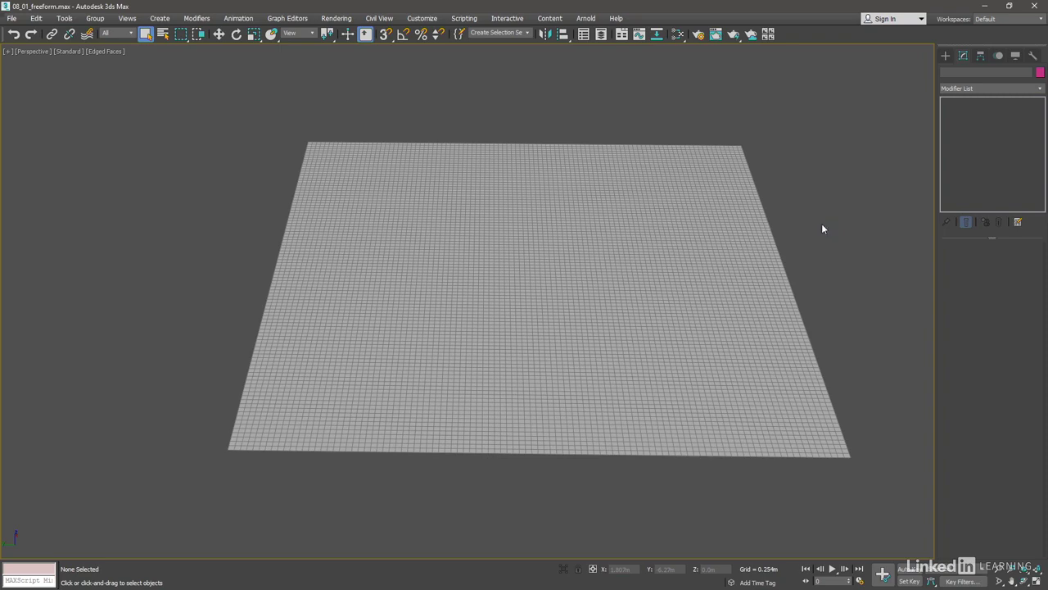
# Select the terrain plane and show its 10.0m × 10.0m, 100×100-segment parameters in the Modify panel
pyautogui.click(686, 258)
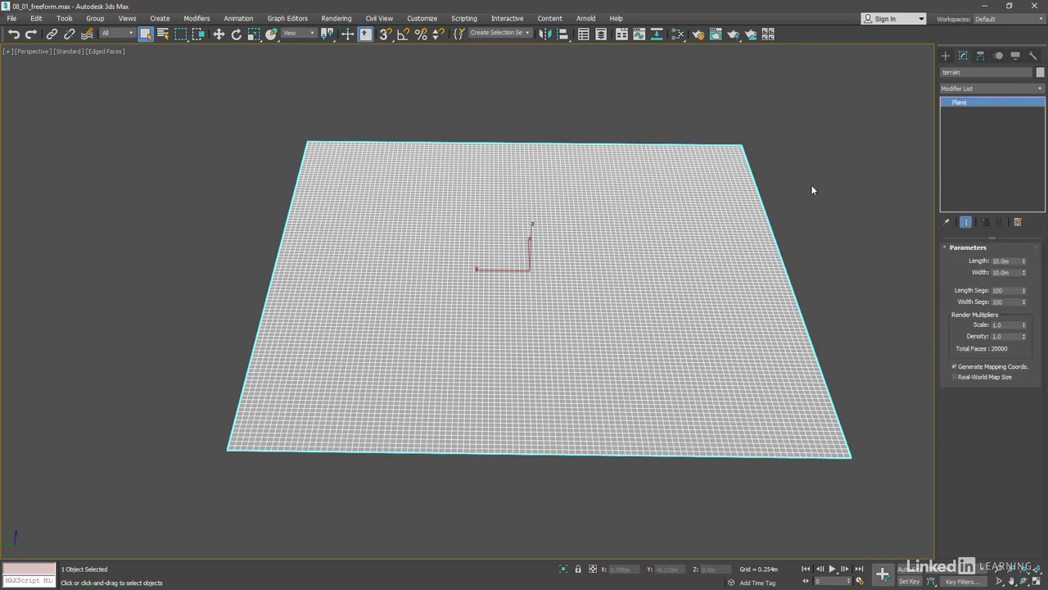
pyautogui.click(964, 57)
# Convert the terrain plane to an Editable Poly and turn off the Edged Faces display
pyautogui.rightClick(776, 133)
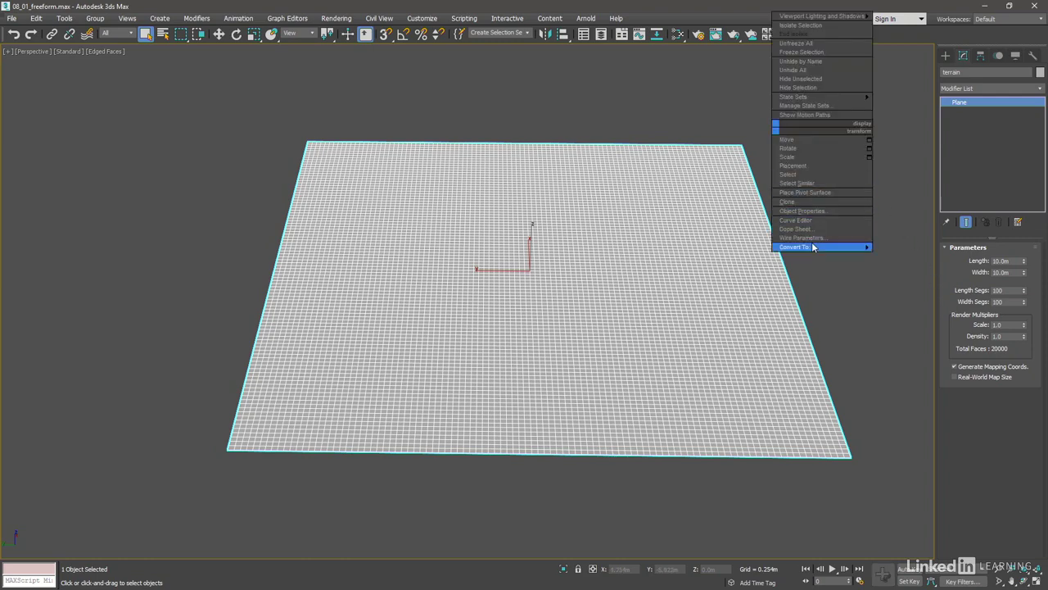
pyautogui.moveTo(819, 247)
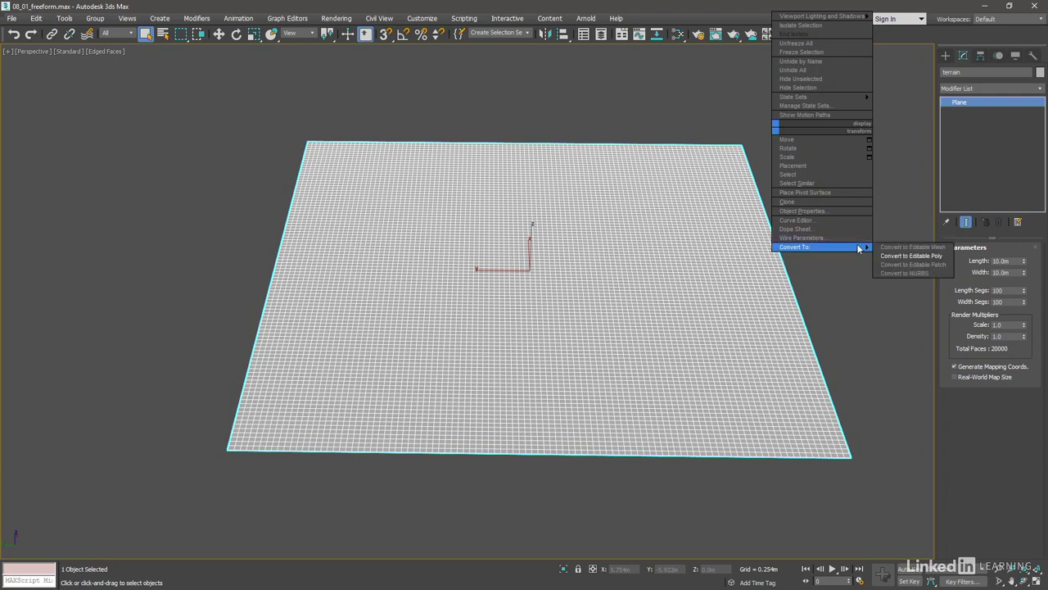
pyautogui.click(936, 260)
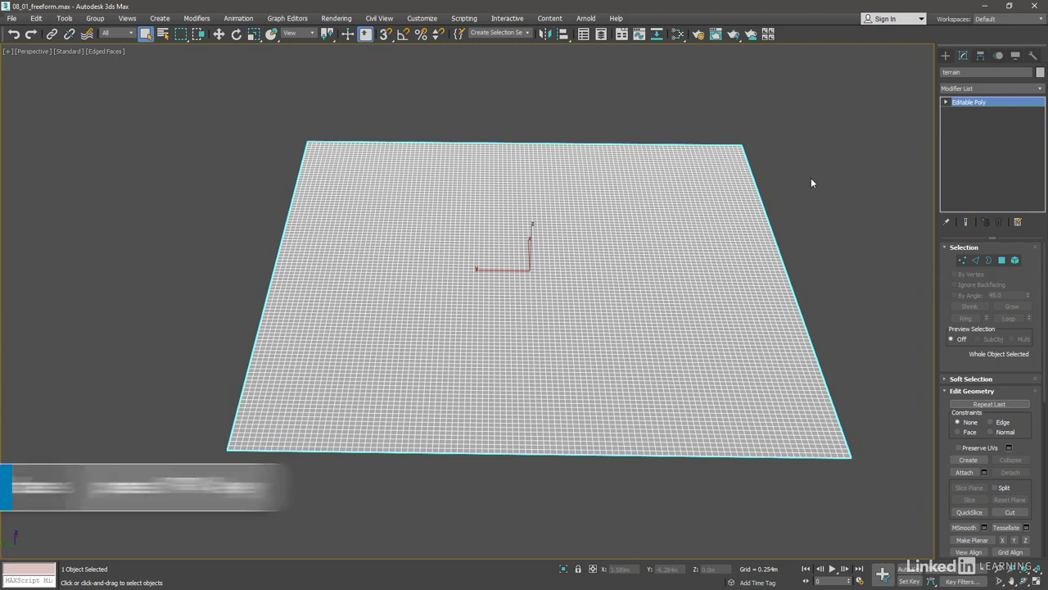
pyautogui.press('F4')
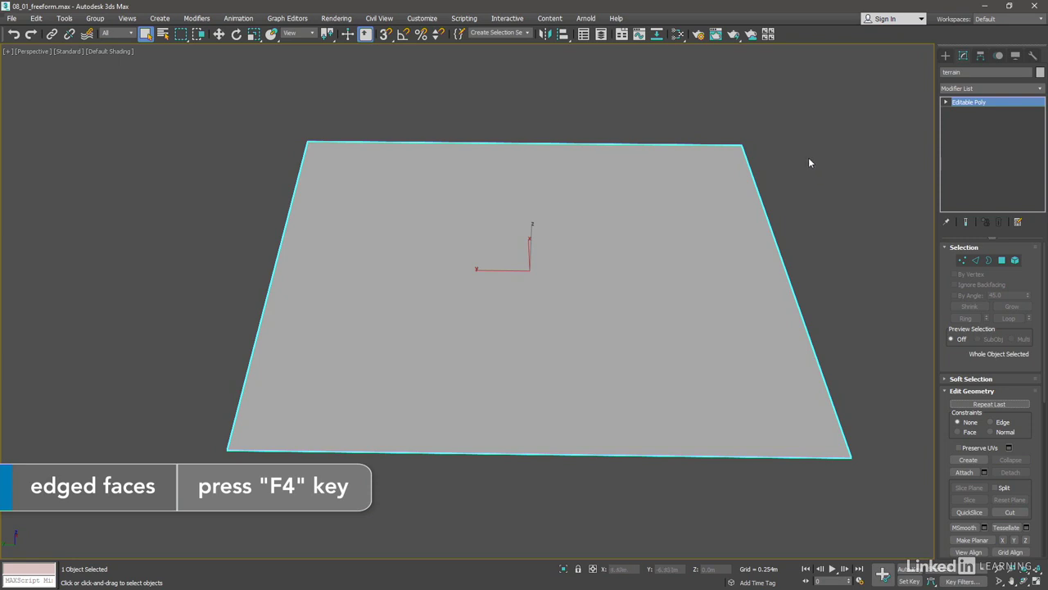
# Expand the full modelling ribbon and bring up the Standard Primitives creation list
pyautogui.click(622, 34)
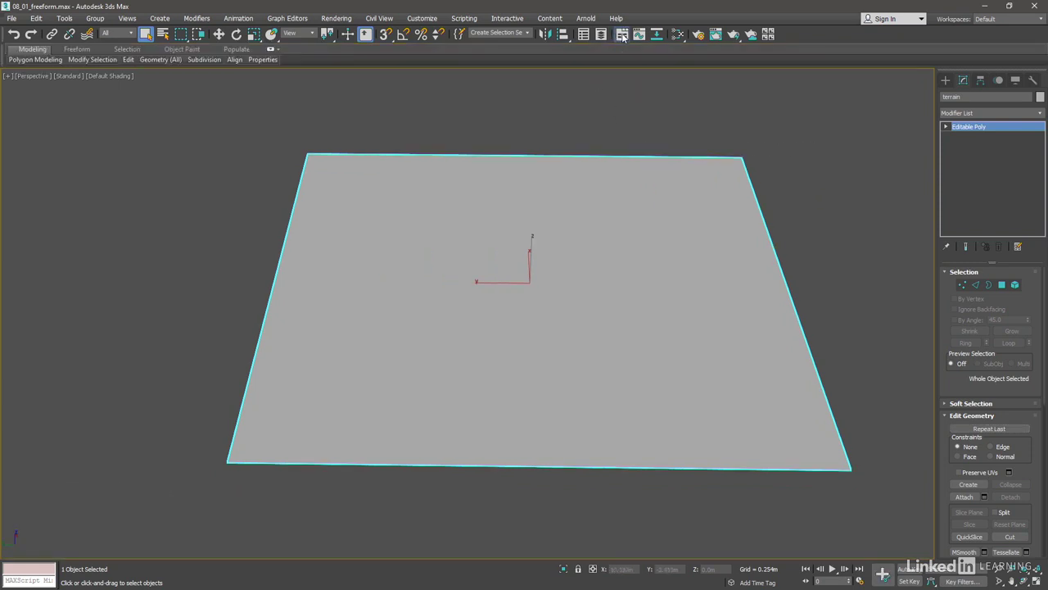
pyautogui.click(271, 52)
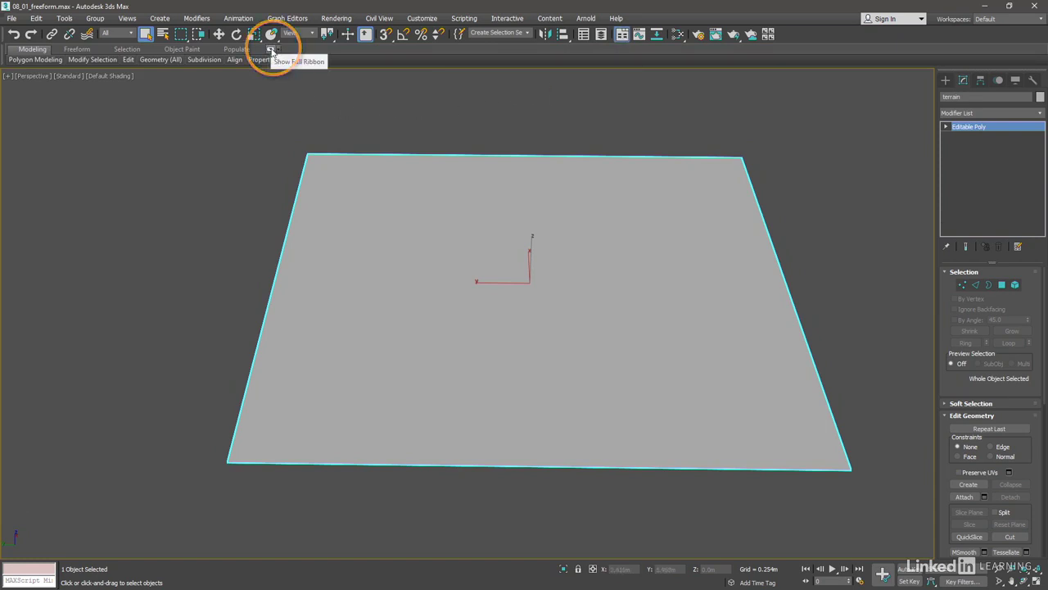
pyautogui.click(272, 51)
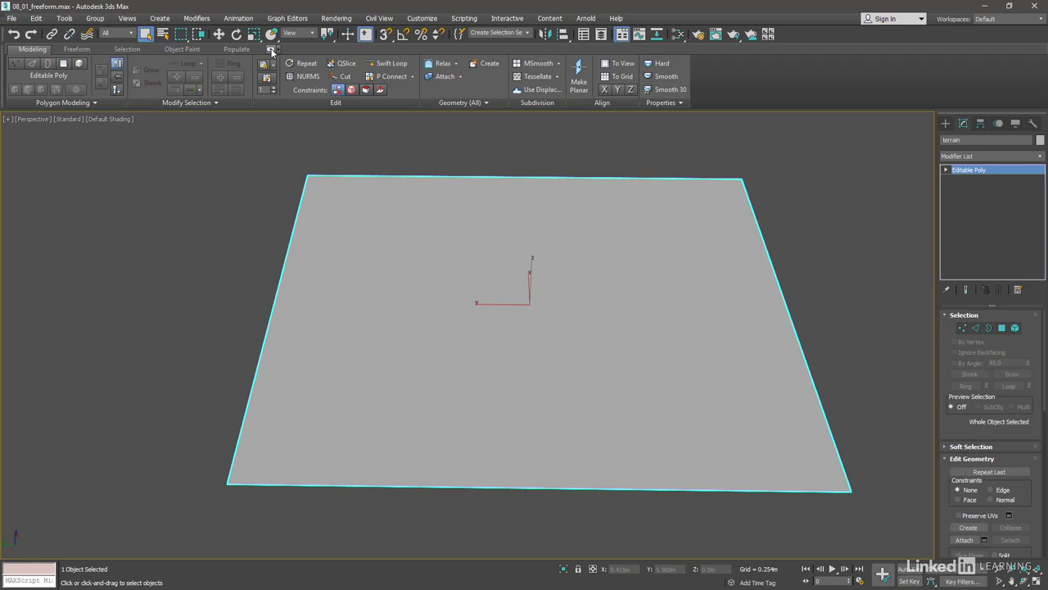
pyautogui.click(945, 124)
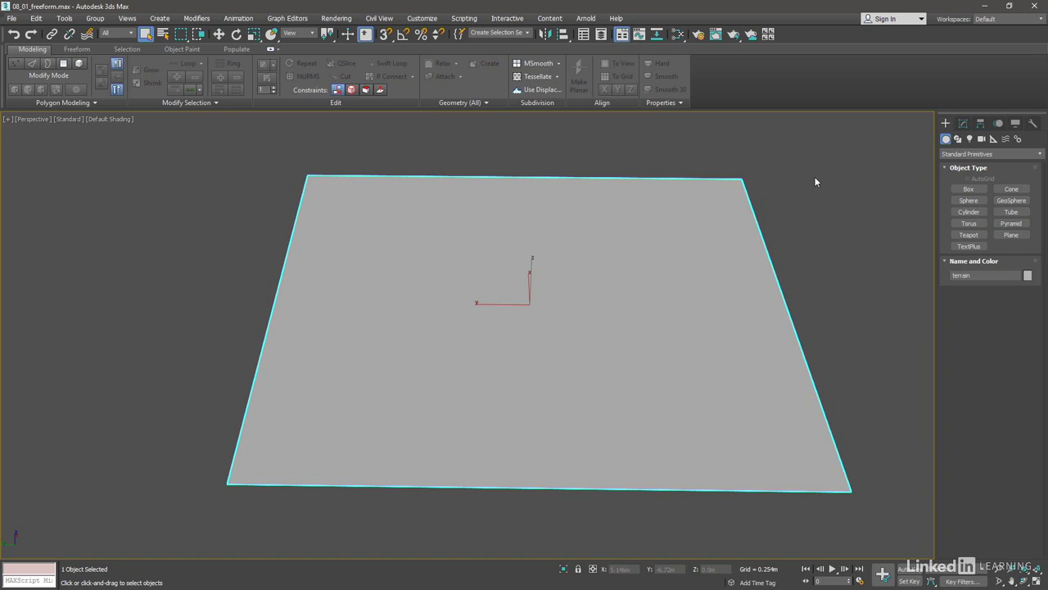
# Hide the Command Panel so the viewport spans the full window, checking Customize > Show UI
pyautogui.rightClick(961, 116)
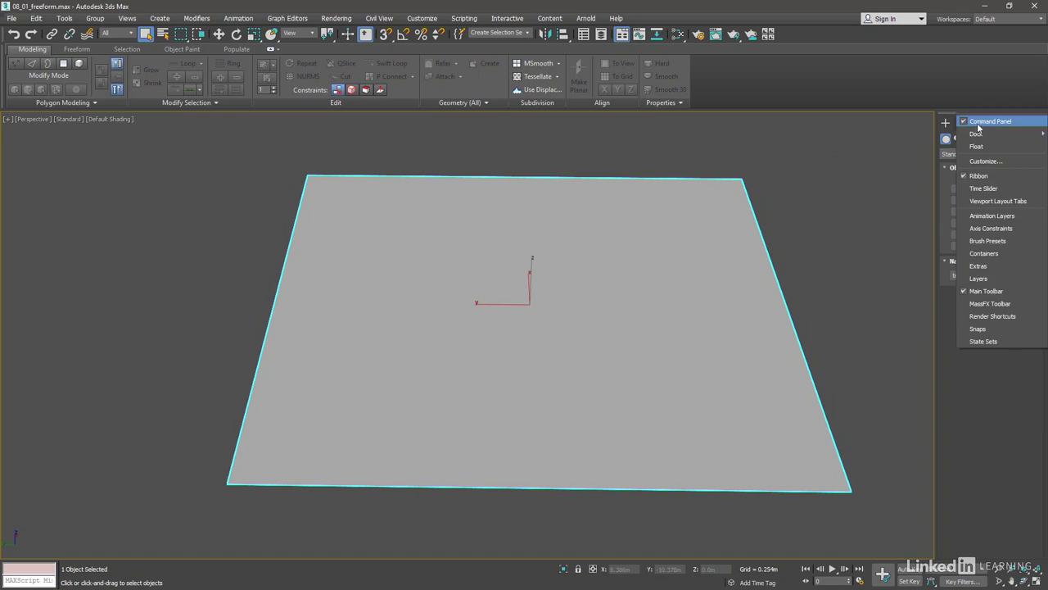
pyautogui.click(988, 122)
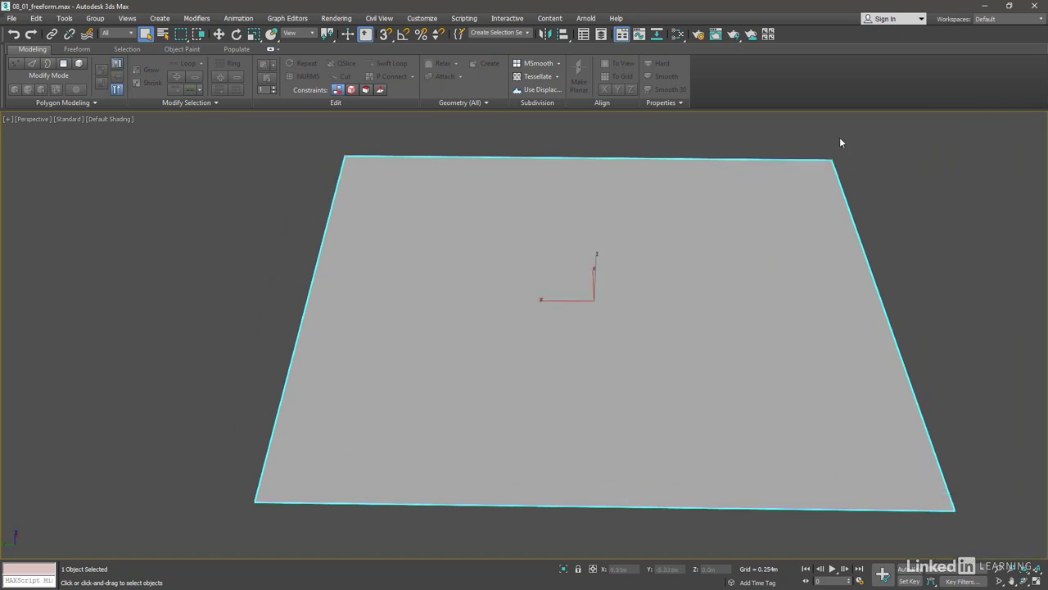
pyautogui.click(418, 18)
pyautogui.moveTo(442, 105)
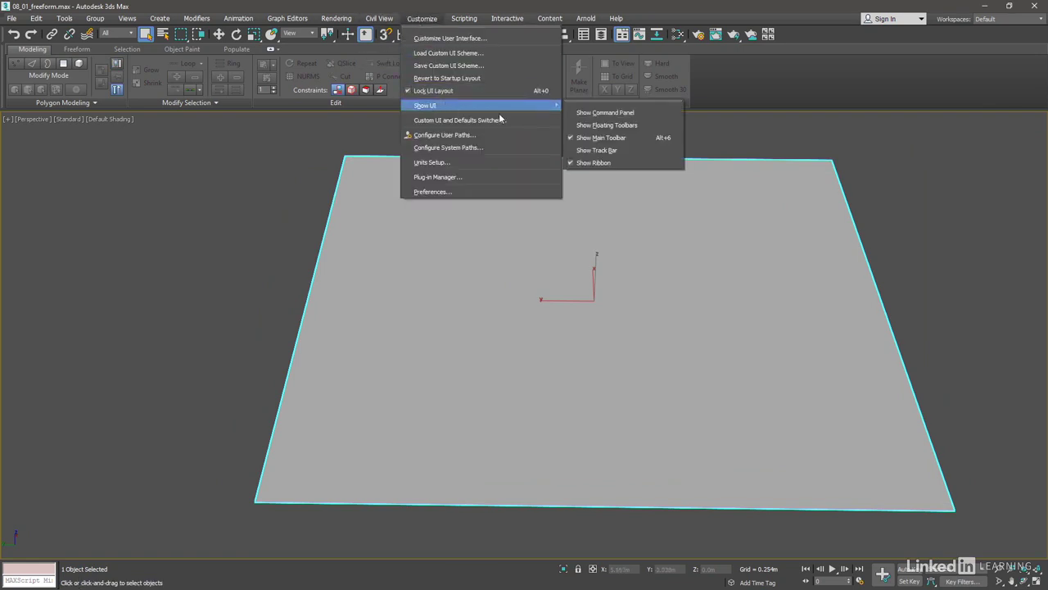
pyautogui.click(883, 131)
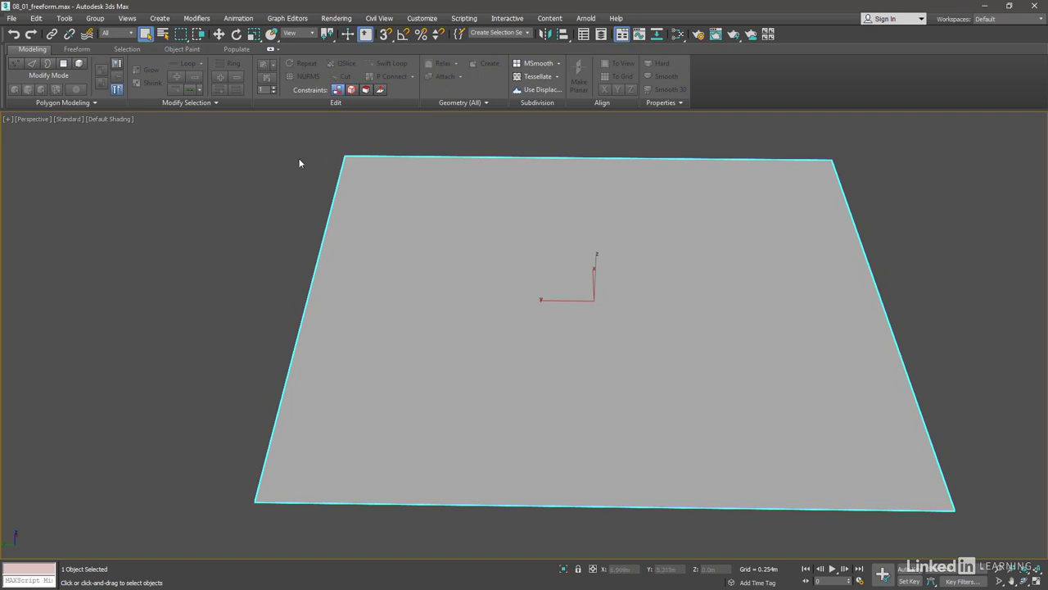
# Activate the Freeform Push/Pull brush (Size 20, Strength 1, Offset 4) via Modify Mode
pyautogui.click(70, 77)
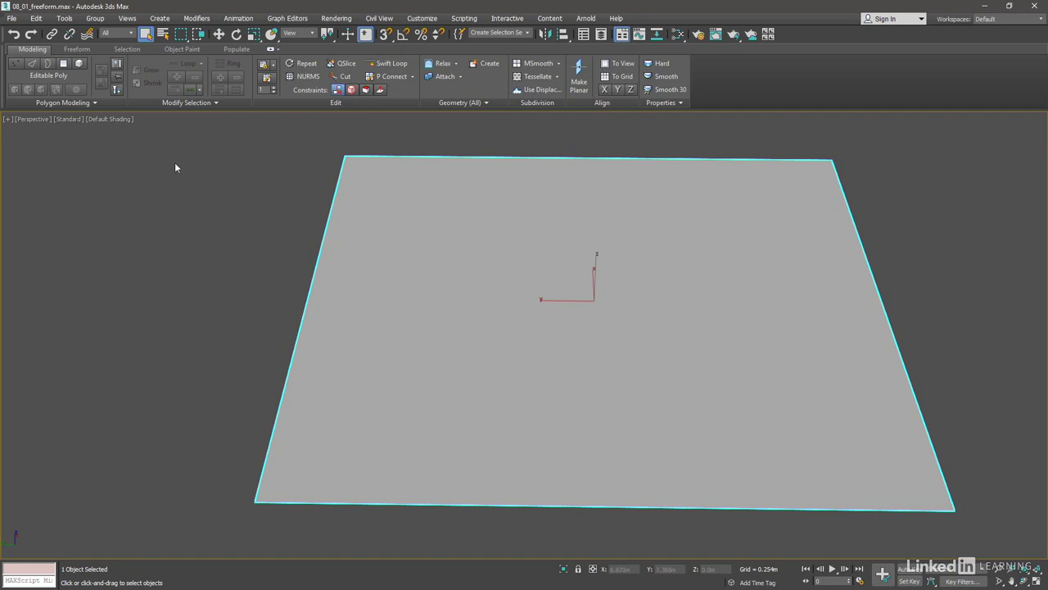
pyautogui.click(77, 49)
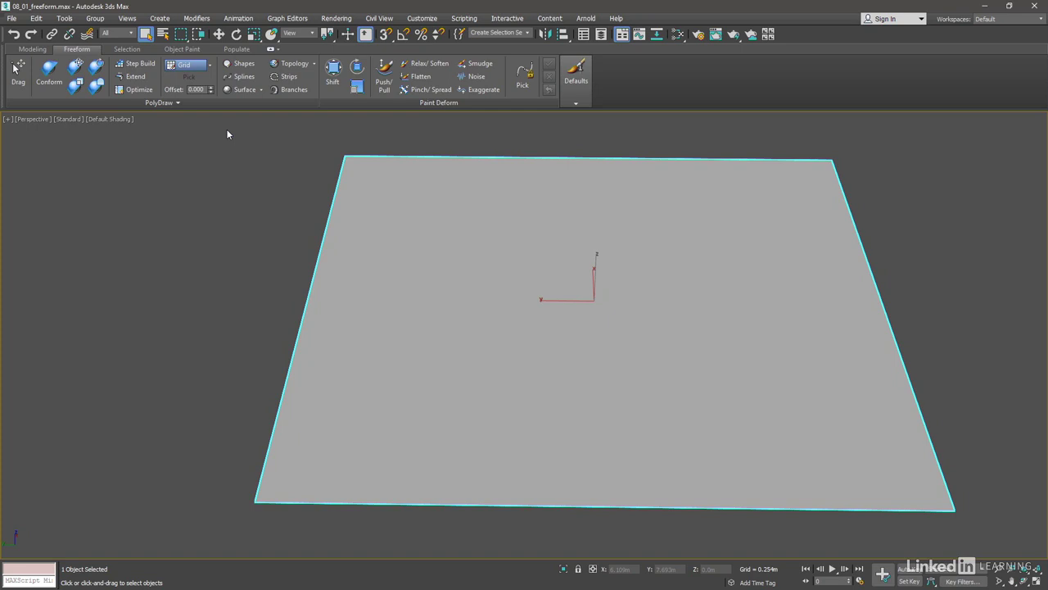
pyautogui.click(385, 84)
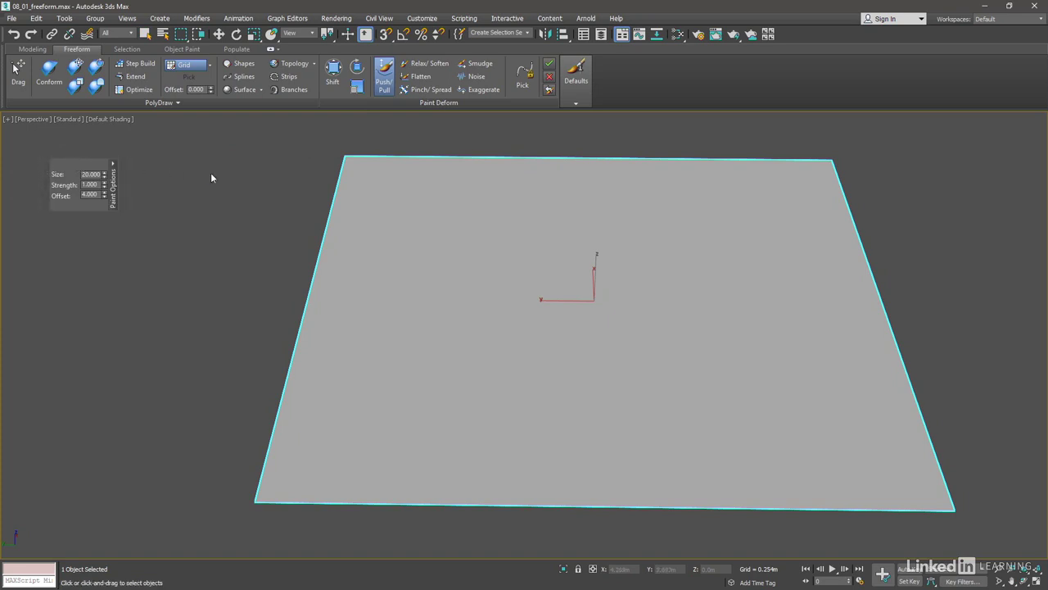
# Dock the Paint Options, set brush Size to 80, and sculpt a peak near the far edge
pyautogui.moveTo(113, 184); pyautogui.dragTo(679, 79)
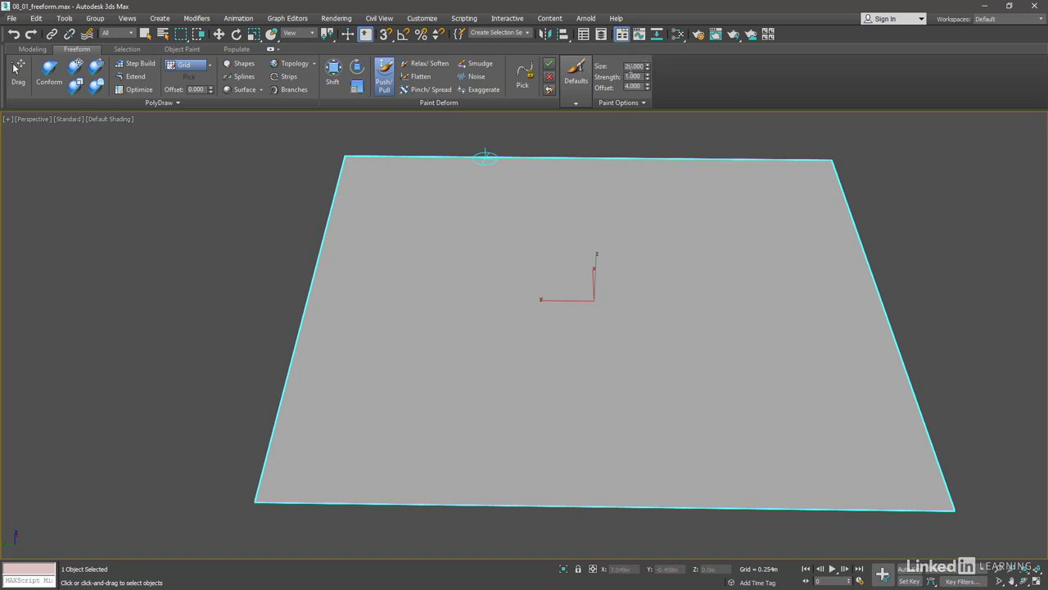
pyautogui.doubleClick(634, 65)
pyautogui.write('80')
pyautogui.press('Return')
pyautogui.moveTo(464, 200)
pyautogui.mouseDown()
pyautogui.moveTo(507, 226)
pyautogui.moveTo(484, 223)
pyautogui.mouseUp()
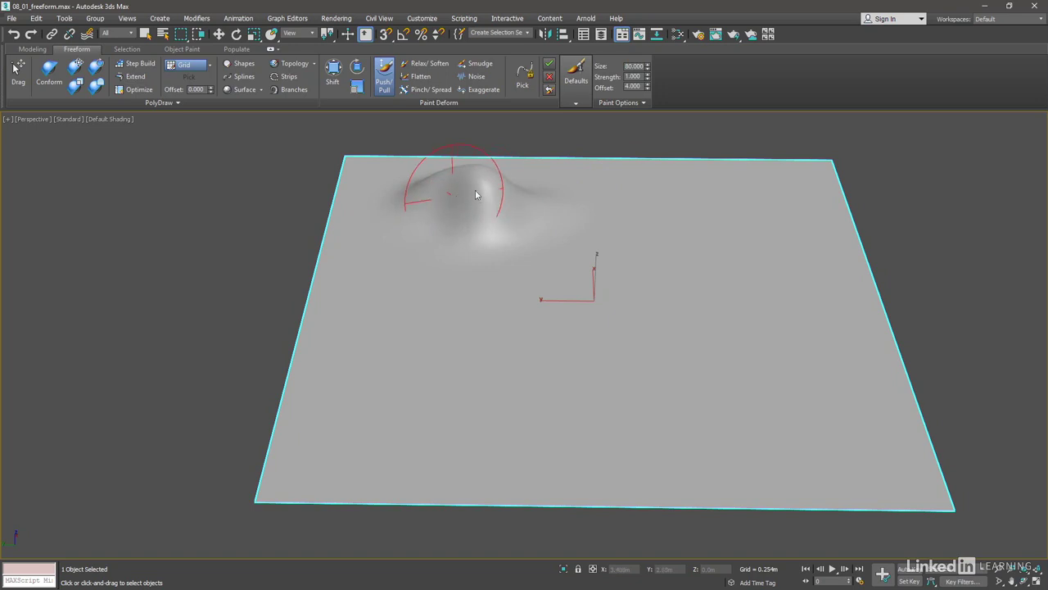
pyautogui.moveTo(484, 223); pyautogui.dragTo(478, 191)
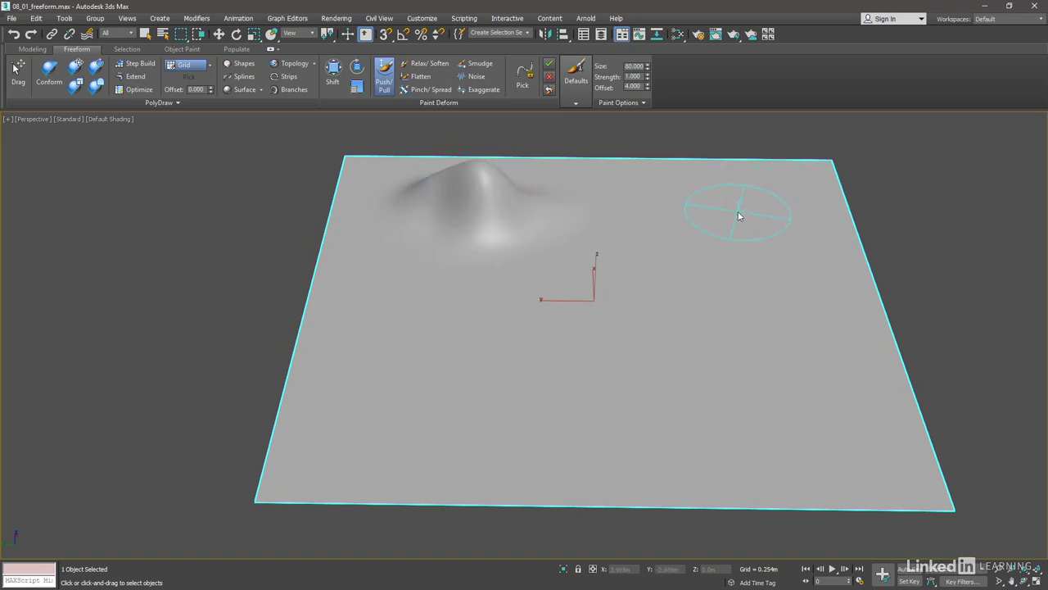
# Set brush Offset to 10 and raise a ridge of hills across the plane's right side
pyautogui.doubleClick(633, 86)
pyautogui.write('10')
pyautogui.press('Return')
pyautogui.moveTo(616, 230)
pyautogui.mouseDown()
pyautogui.moveTo(647, 215)
pyautogui.moveTo(774, 221)
pyautogui.moveTo(779, 252)
pyautogui.moveTo(716, 330)
pyautogui.mouseUp()
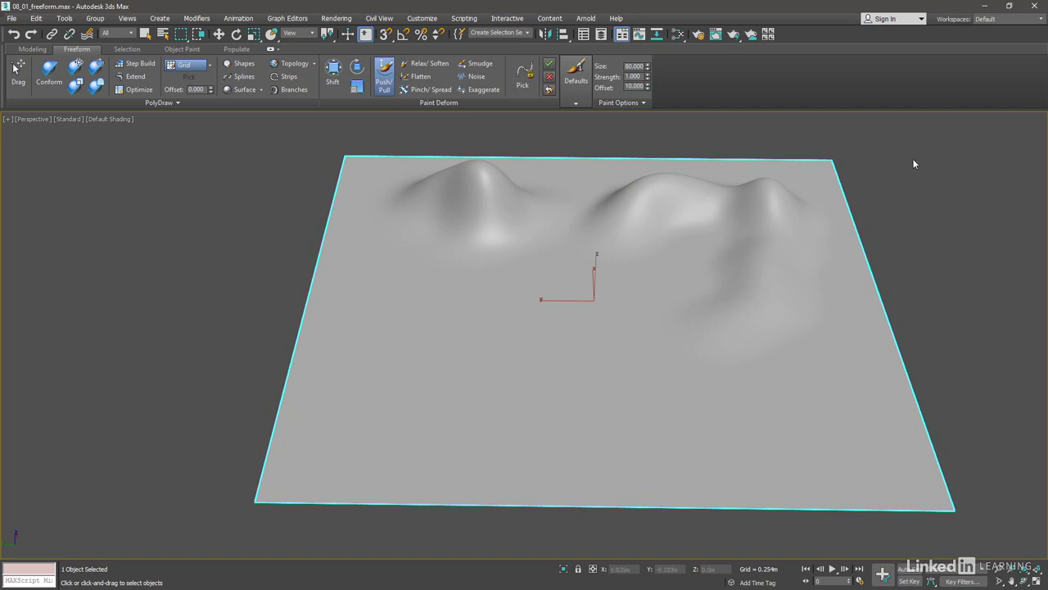
# Exit Push/Pull with Select and Move, then cancel the Paint Deform to flatten the terrain
pyautogui.click(383, 85)
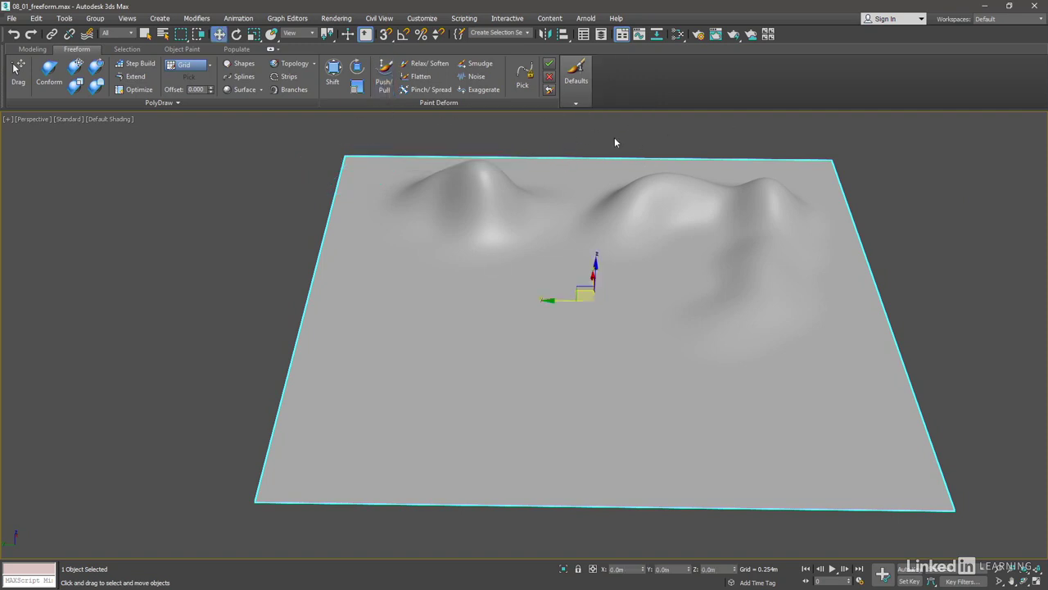
pyautogui.click(549, 78)
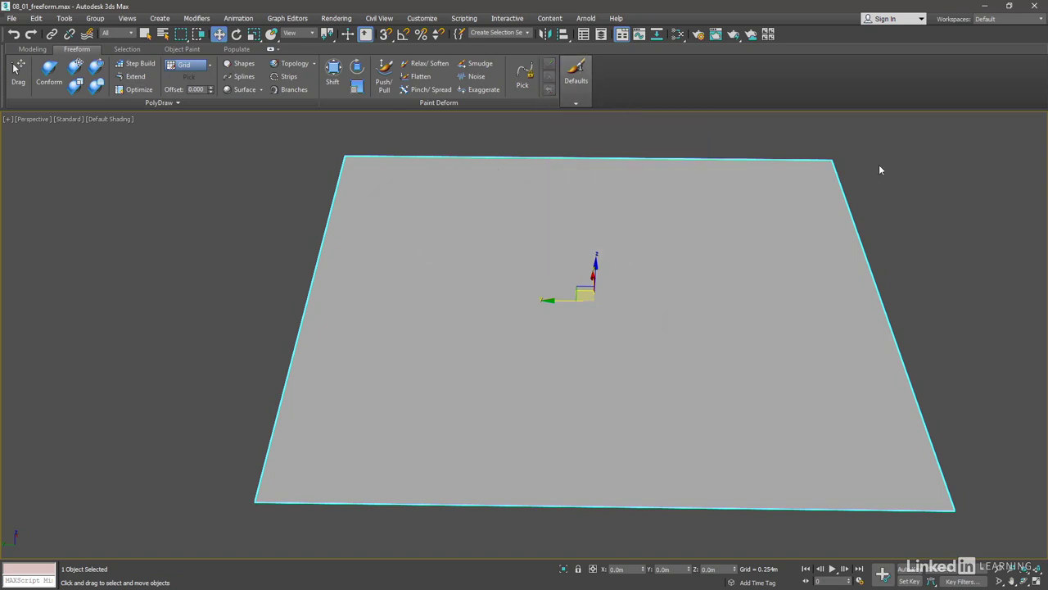